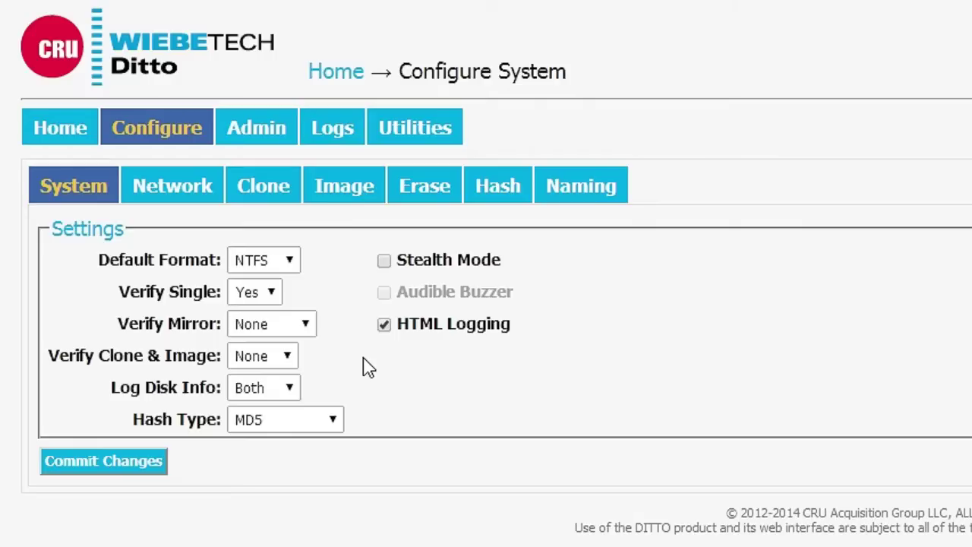
# Open the Default Format dropdown on the System page, currently set to NTFS
pyautogui.click(295, 266)
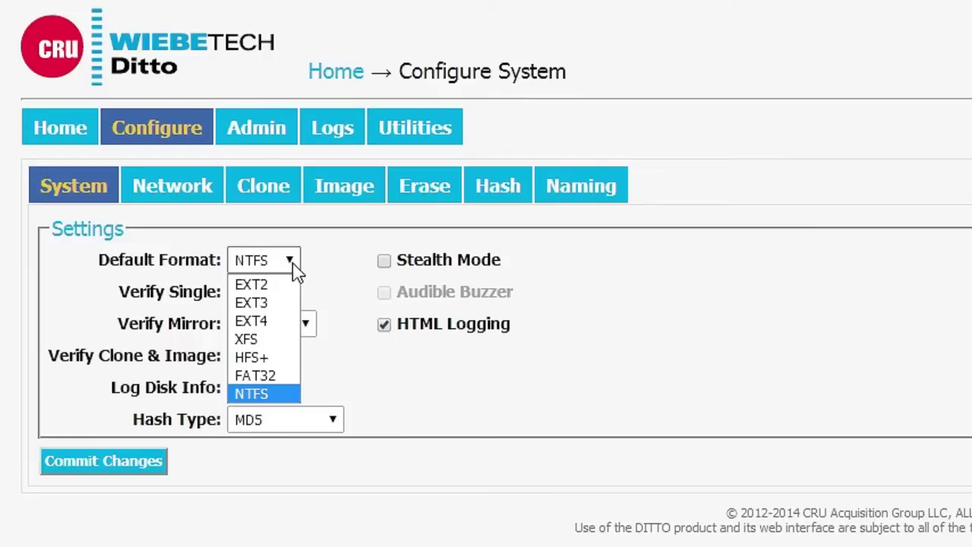
pyautogui.click(336, 264)
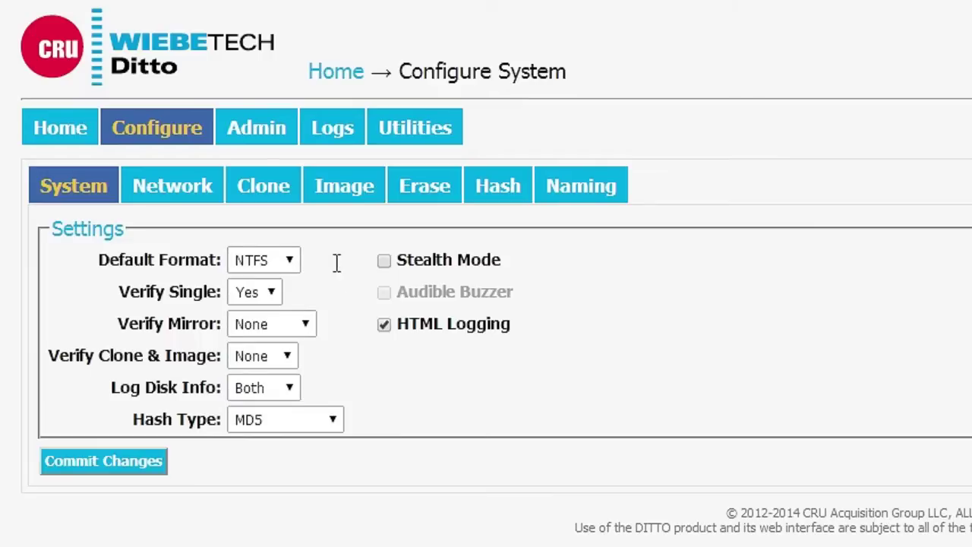
pyautogui.click(272, 293)
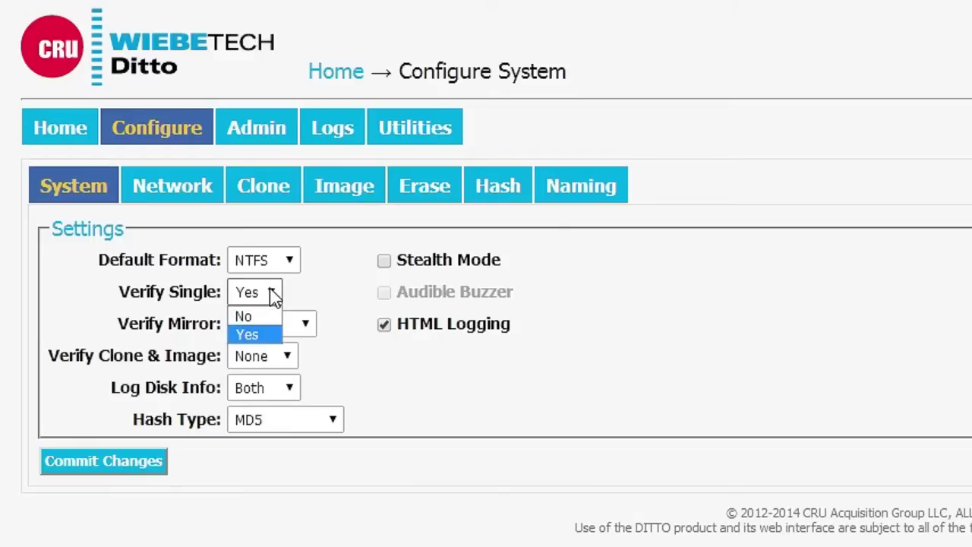
pyautogui.click(274, 294)
pyautogui.click(301, 327)
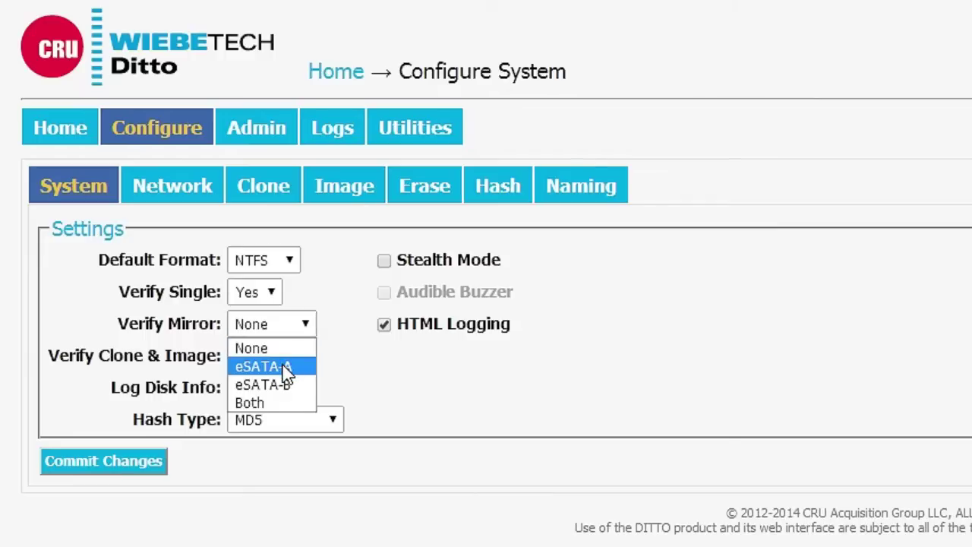
pyautogui.click(388, 368)
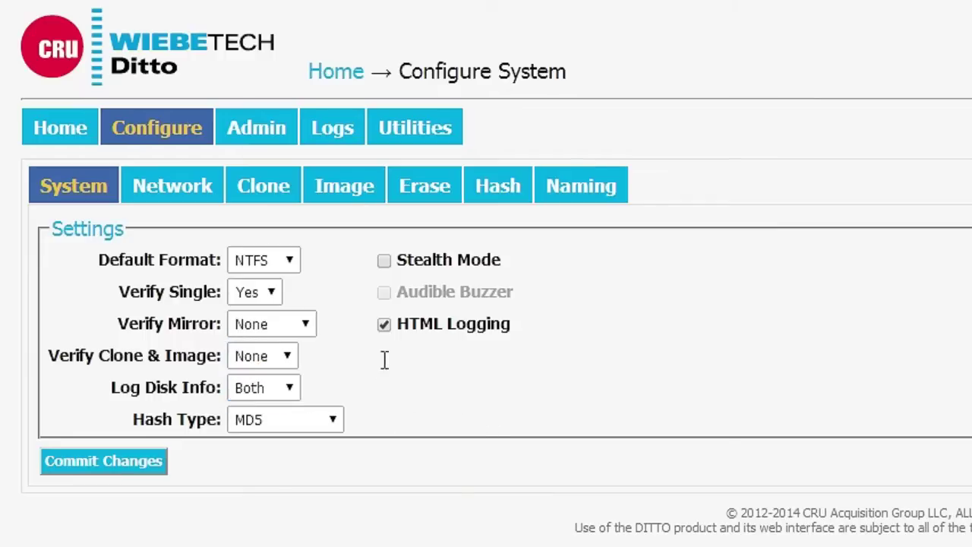
pyautogui.click(260, 370)
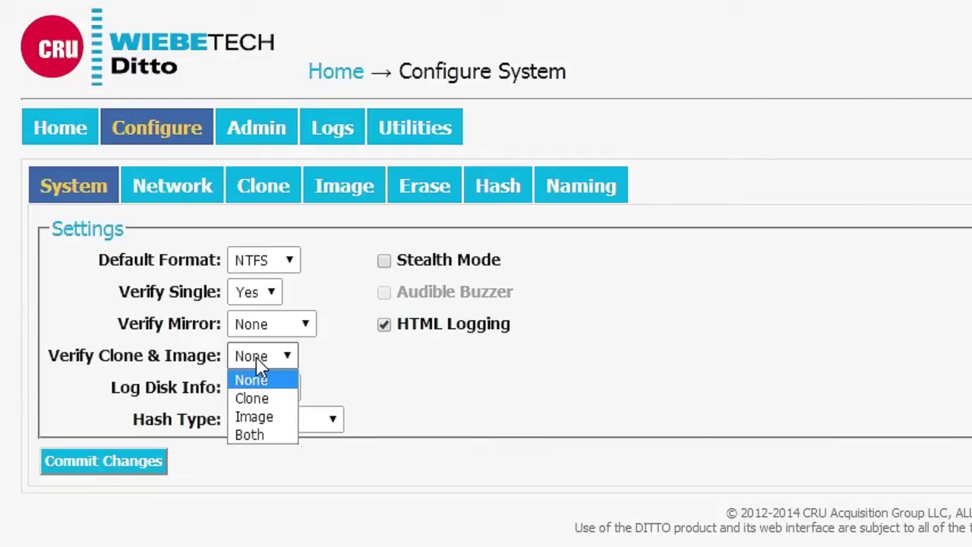
pyautogui.click(337, 380)
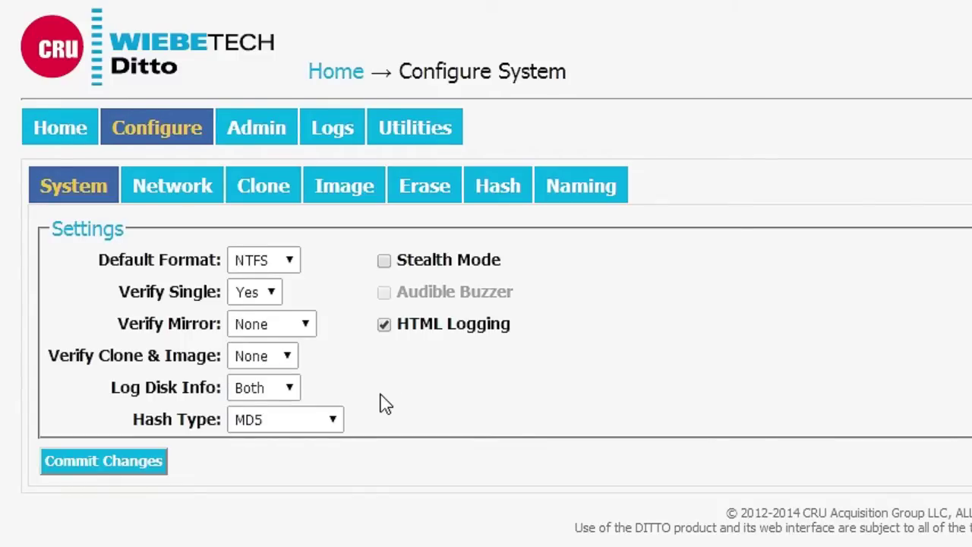
pyautogui.click(244, 399)
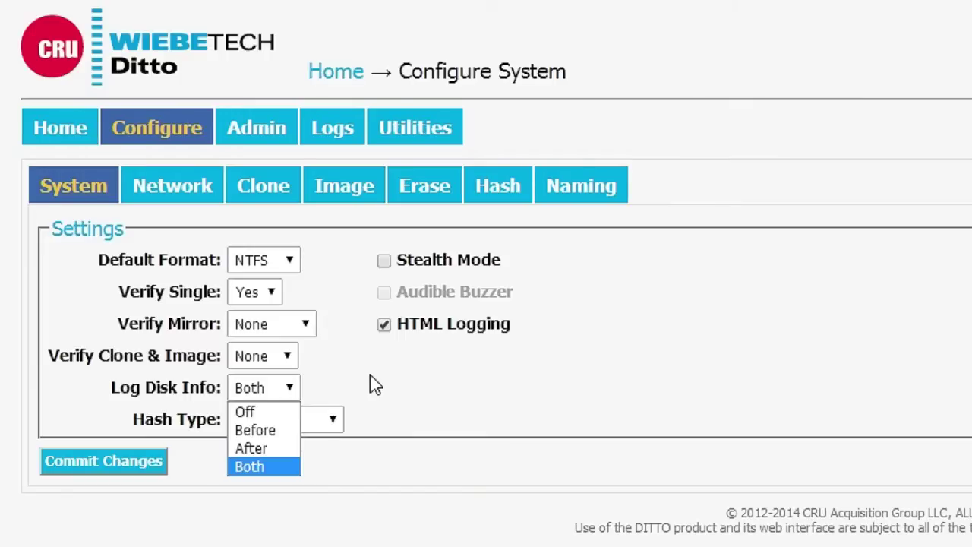
pyautogui.click(410, 412)
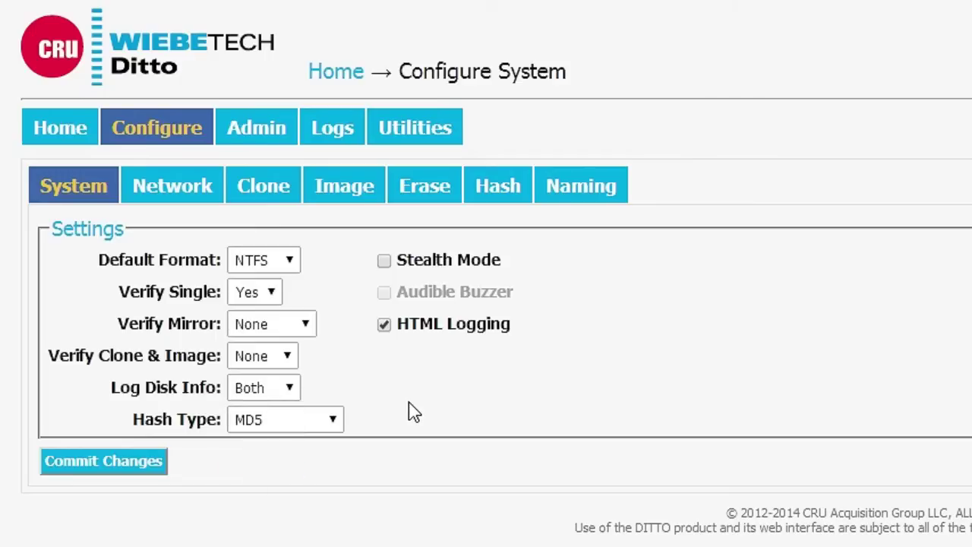
pyautogui.click(305, 427)
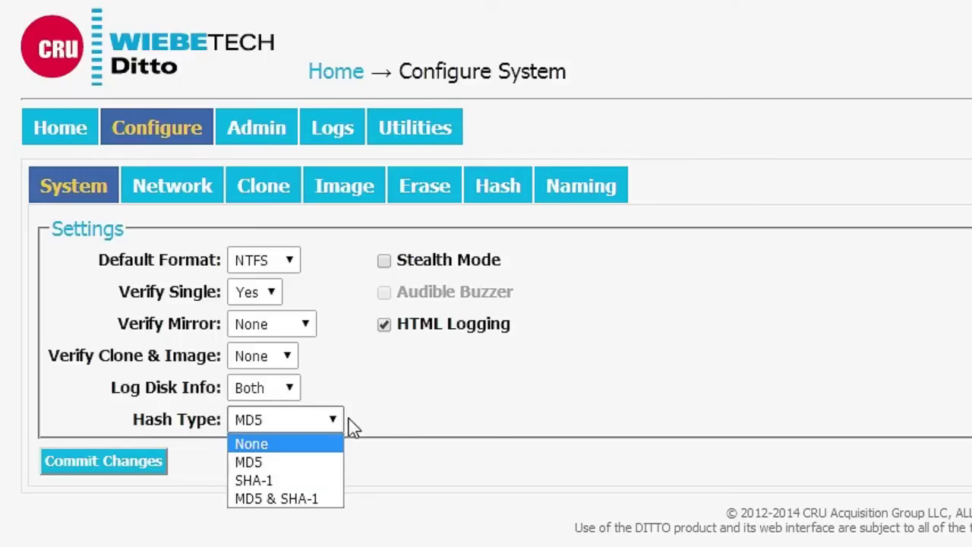
pyautogui.click(459, 418)
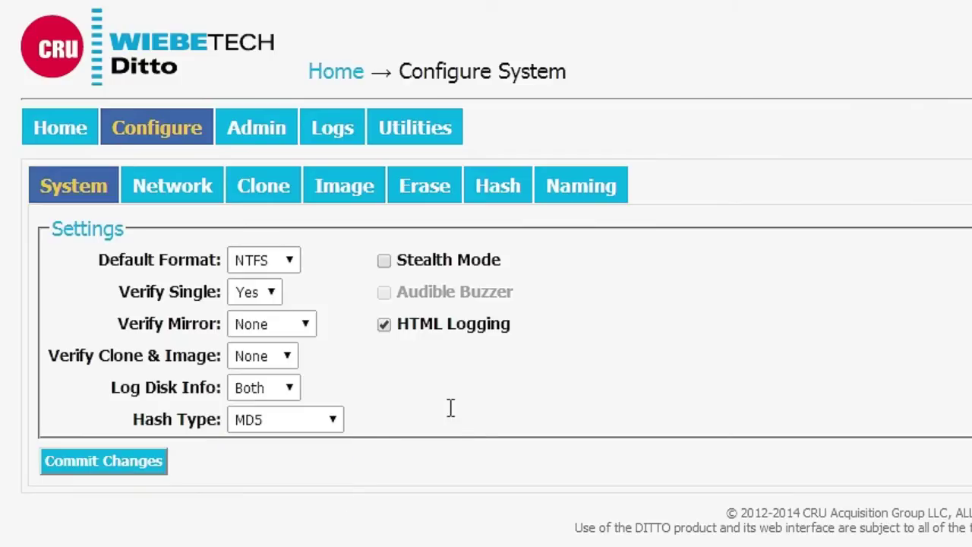
pyautogui.click(385, 262)
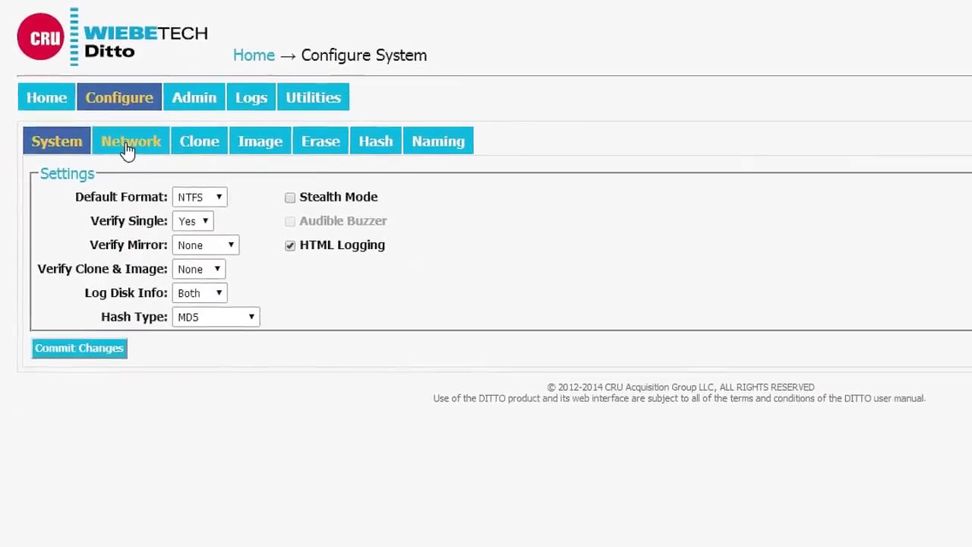
pyautogui.click(128, 150)
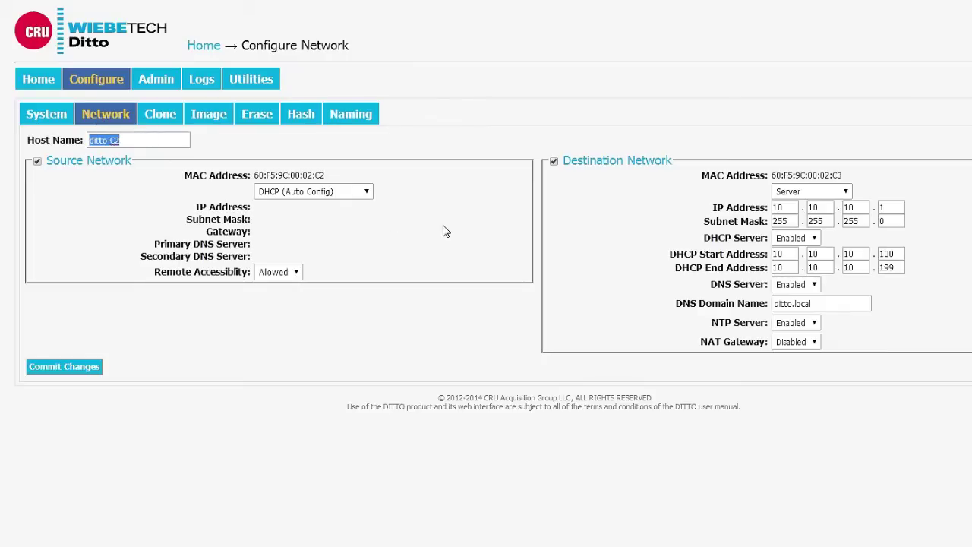
# Switch the source network addressing to Static IP, then back to DHCP
pyautogui.click(337, 192)
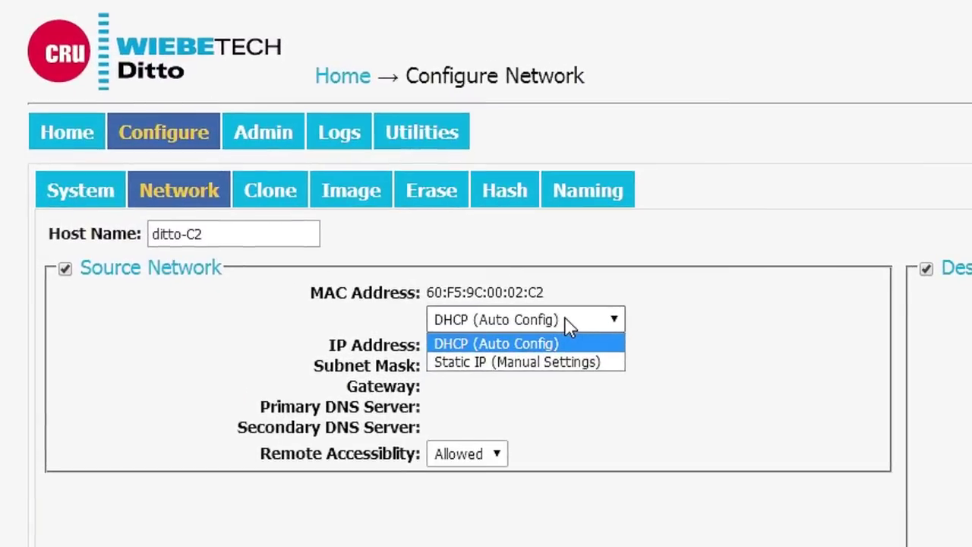
pyautogui.click(549, 366)
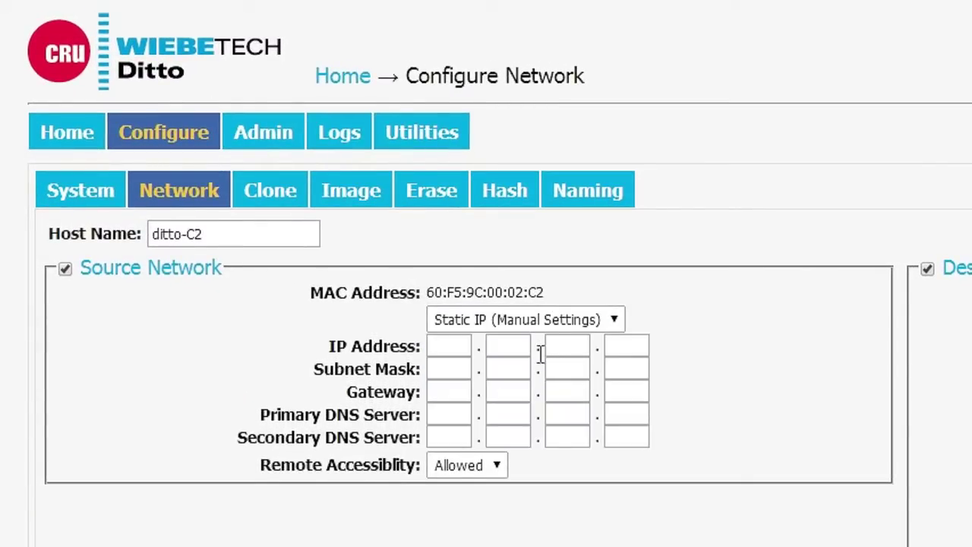
pyautogui.click(591, 318)
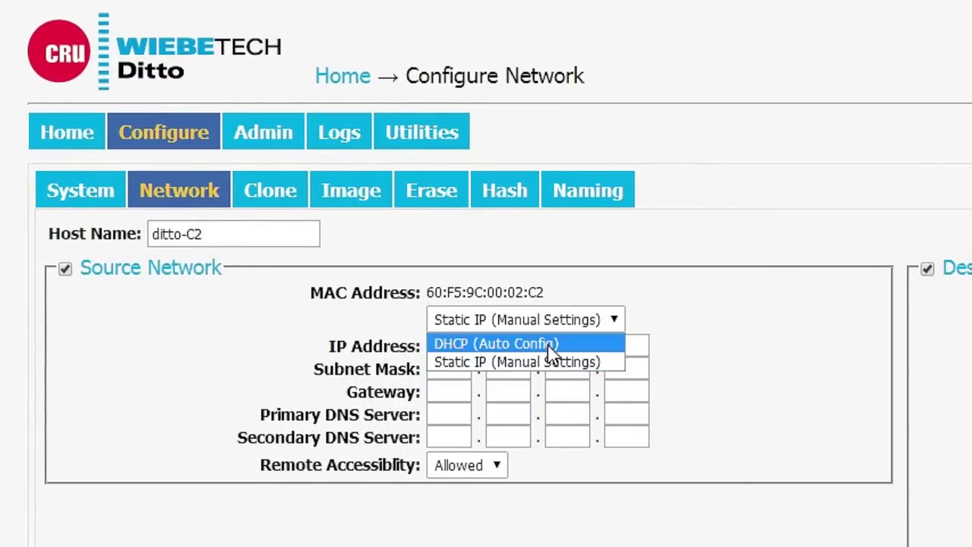
pyautogui.click(549, 345)
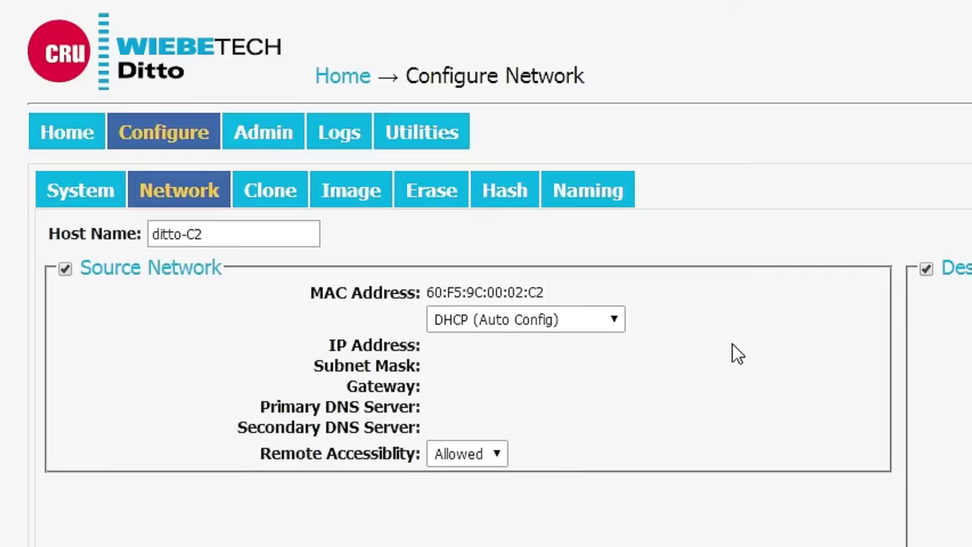
# Set source Remote Accessibility to Blocked, then back to Allowed
pyautogui.click(494, 457)
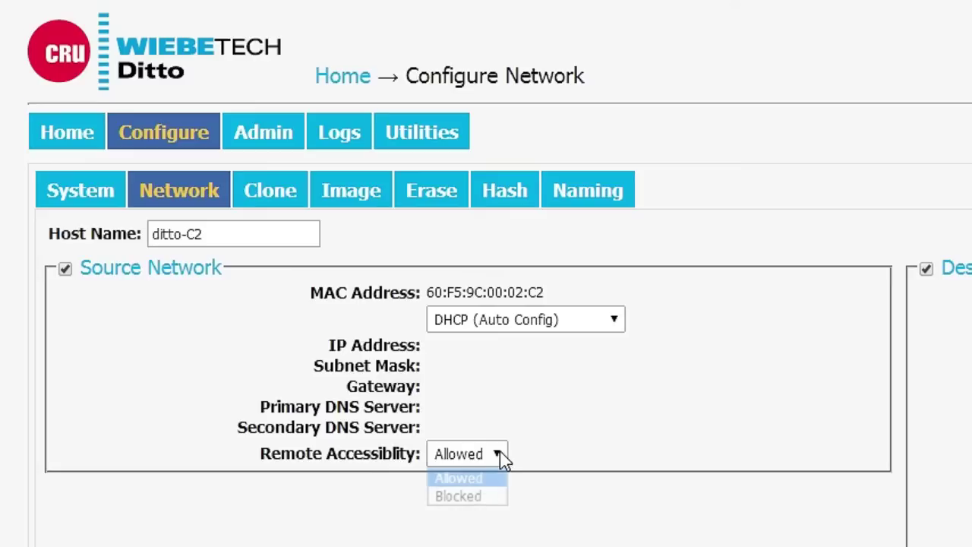
pyautogui.click(487, 503)
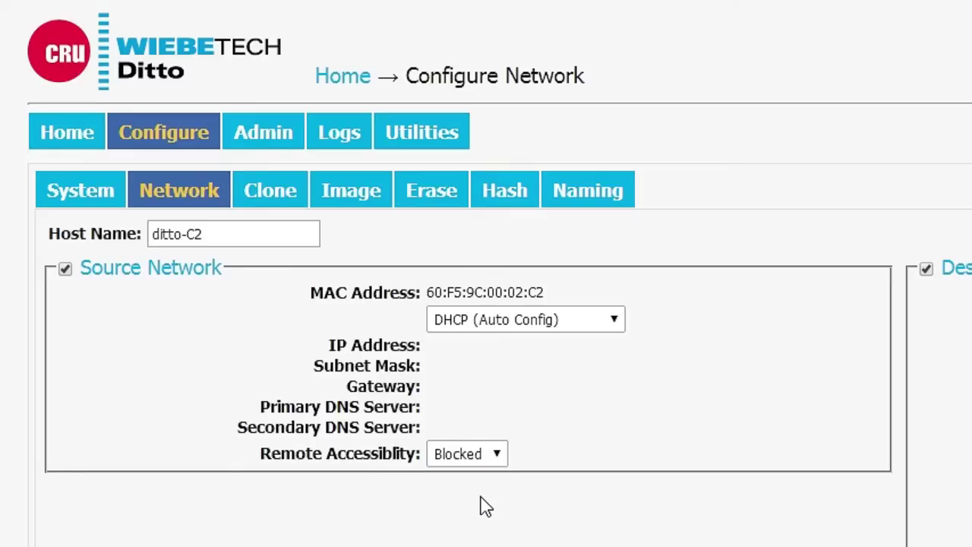
pyautogui.click(493, 460)
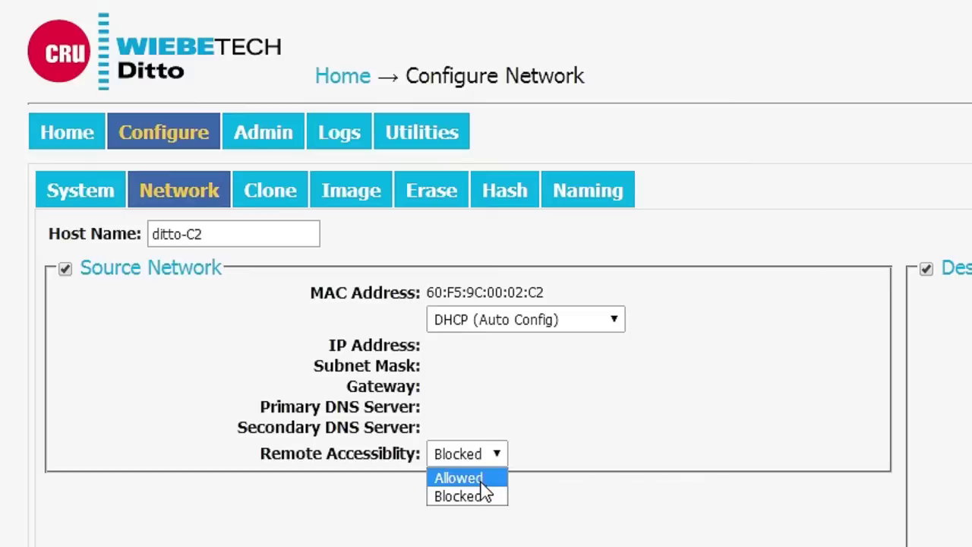
pyautogui.click(483, 481)
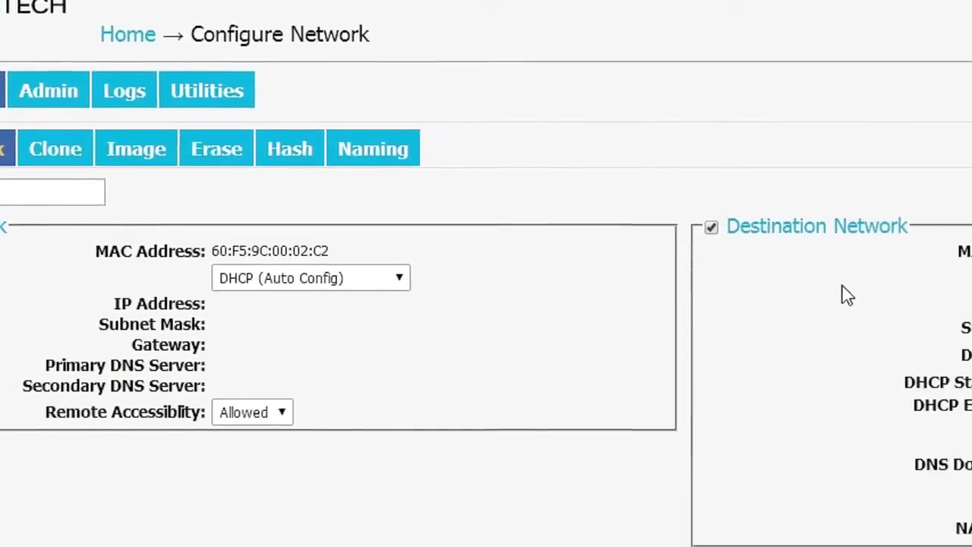
# Leave the Destination Network mode on Server and go to the Clone configuration page
pyautogui.click(642, 182)
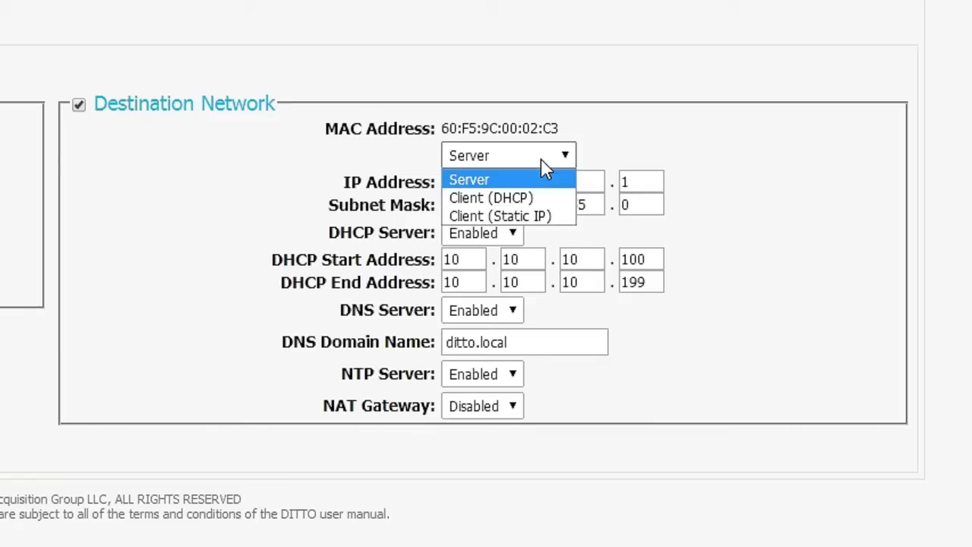
pyautogui.click(541, 160)
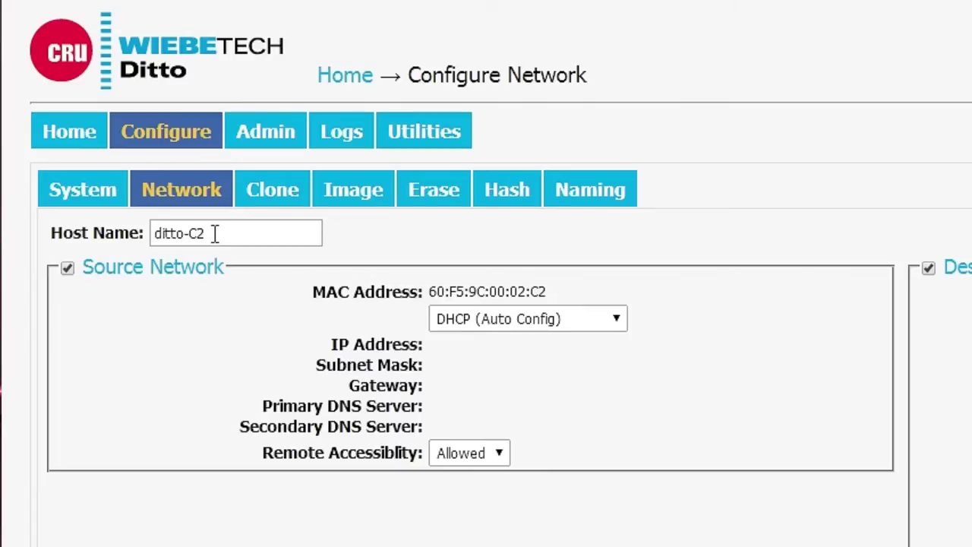
pyautogui.click(276, 199)
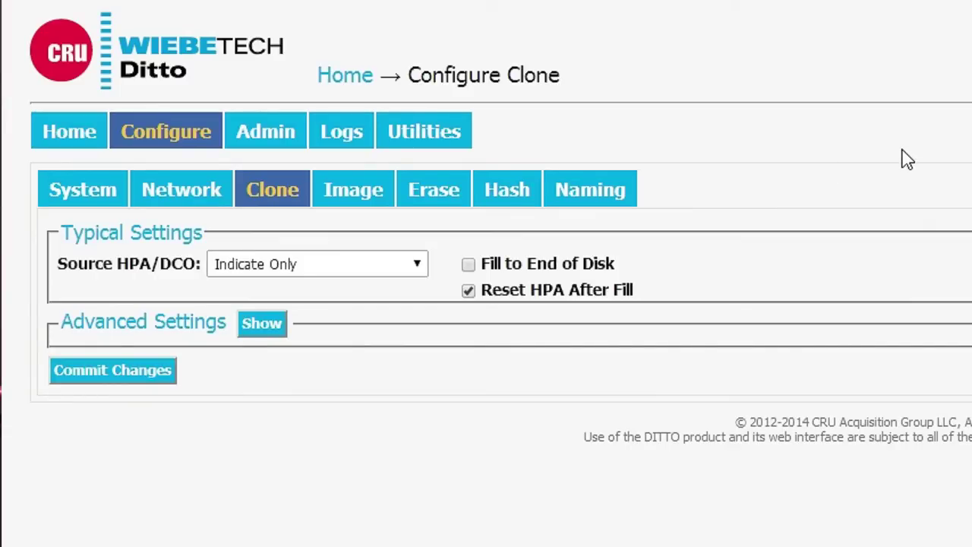
# Keep Source HPA/DCO at Indicate Only, toggle Reset HPA After Fill off and on, and expand Advanced settings
pyautogui.click(401, 278)
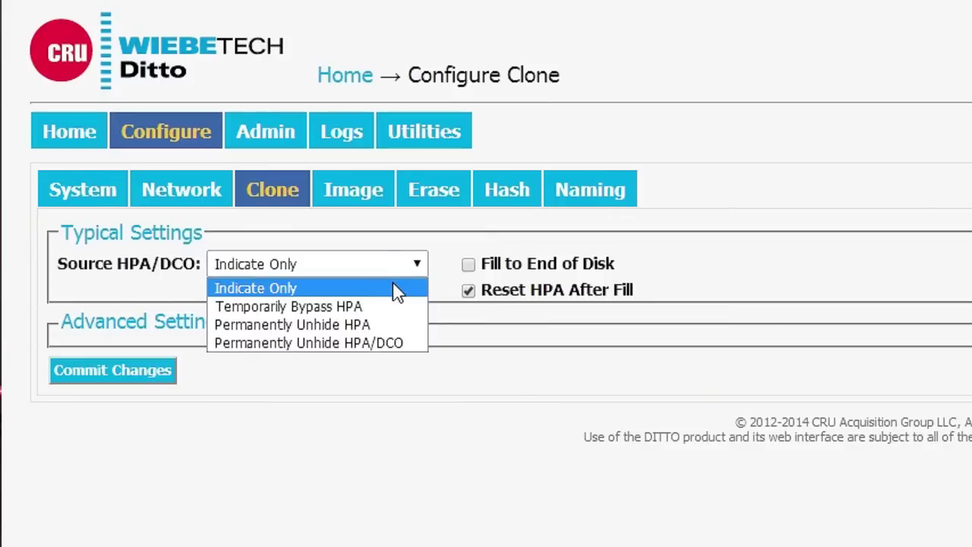
pyautogui.click(444, 251)
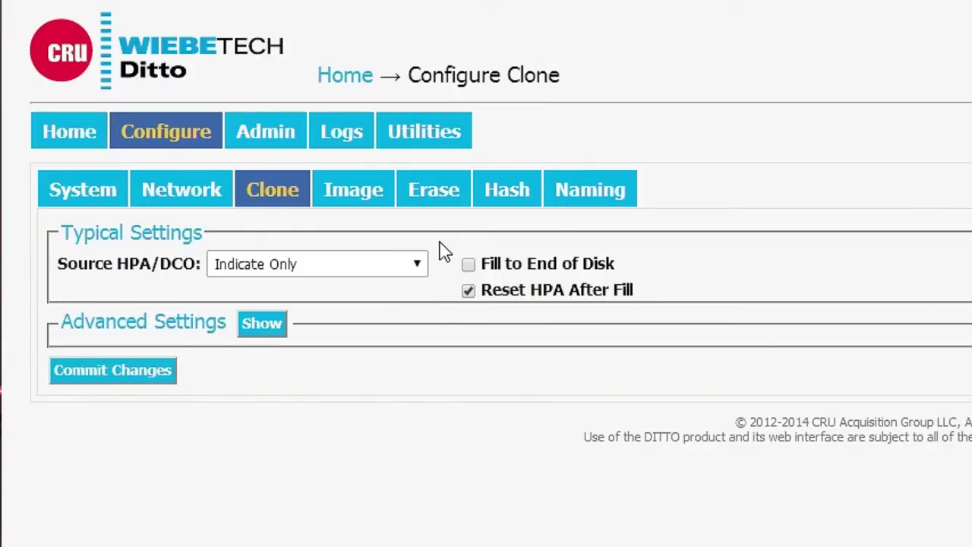
pyautogui.click(470, 291)
pyautogui.click(470, 291)
pyautogui.click(257, 324)
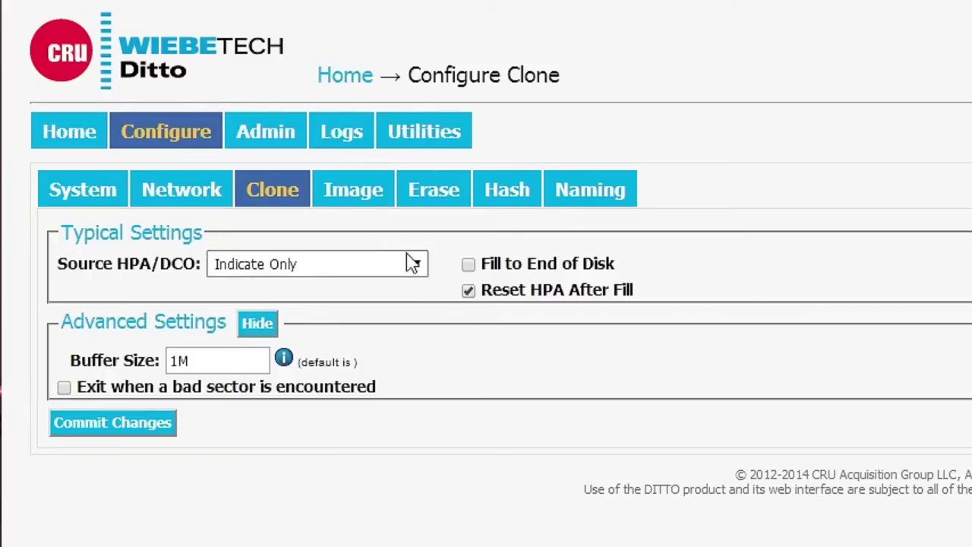
pyautogui.click(349, 189)
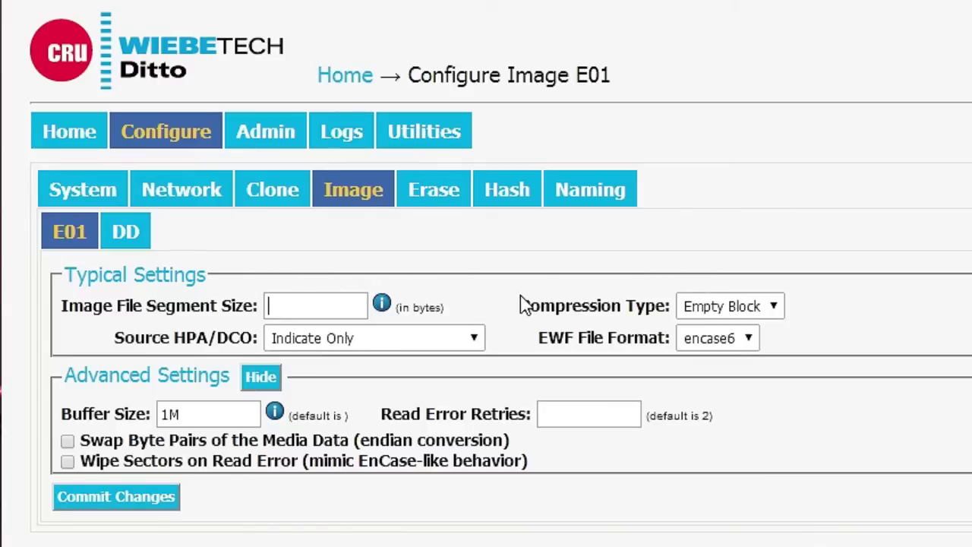
# Review the E01 dropdowns, keeping Empty Block compression, encase6 format and Indicate Only HPA/DCO
pyautogui.click(773, 307)
pyautogui.click(774, 308)
pyautogui.click(705, 344)
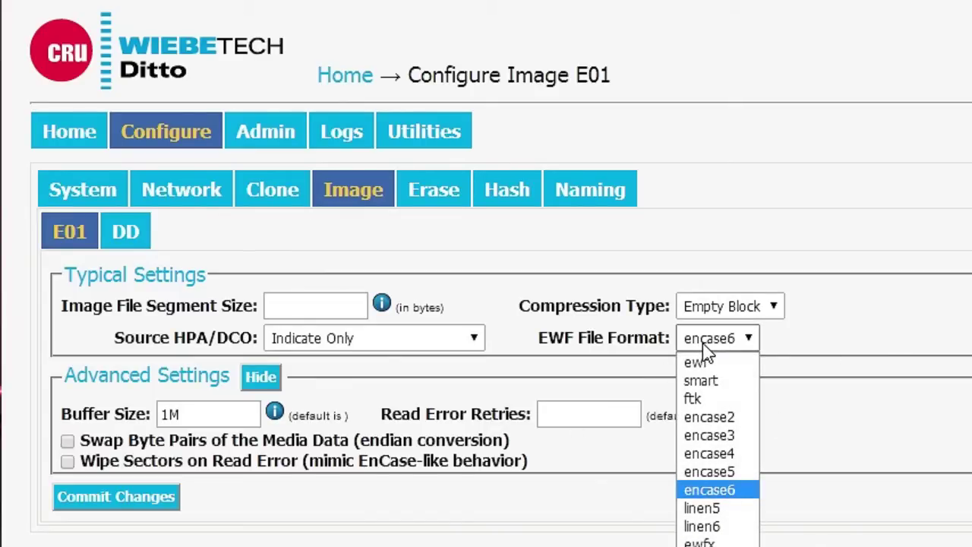
pyautogui.click(711, 349)
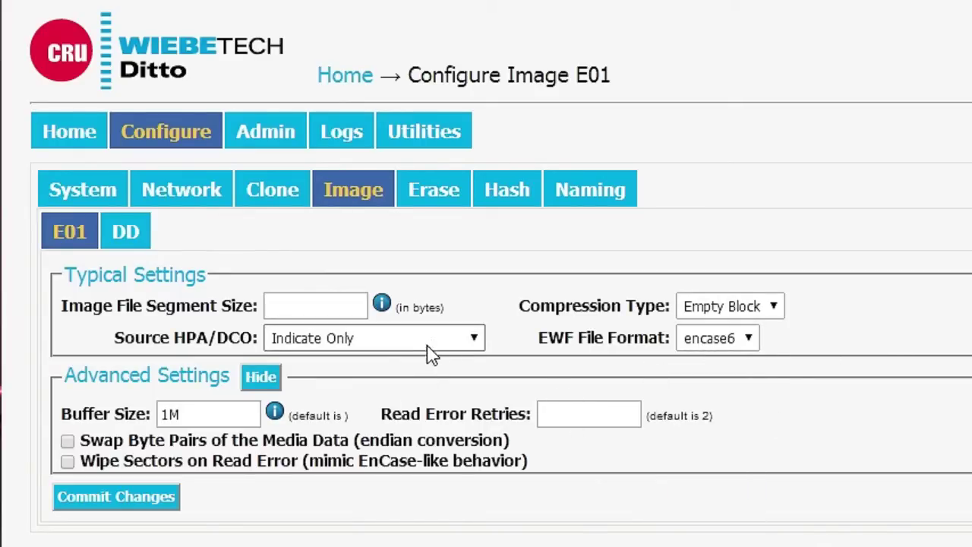
pyautogui.click(450, 343)
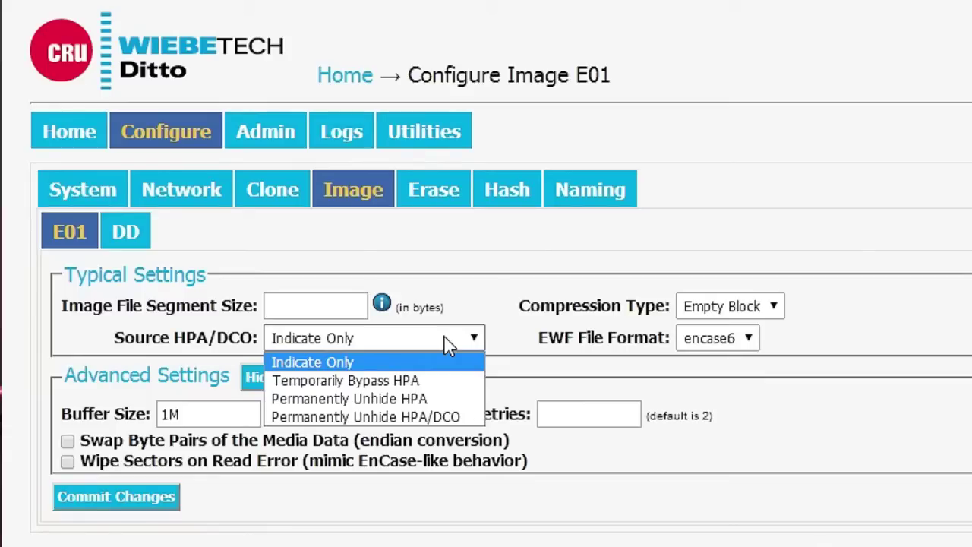
pyautogui.click(450, 343)
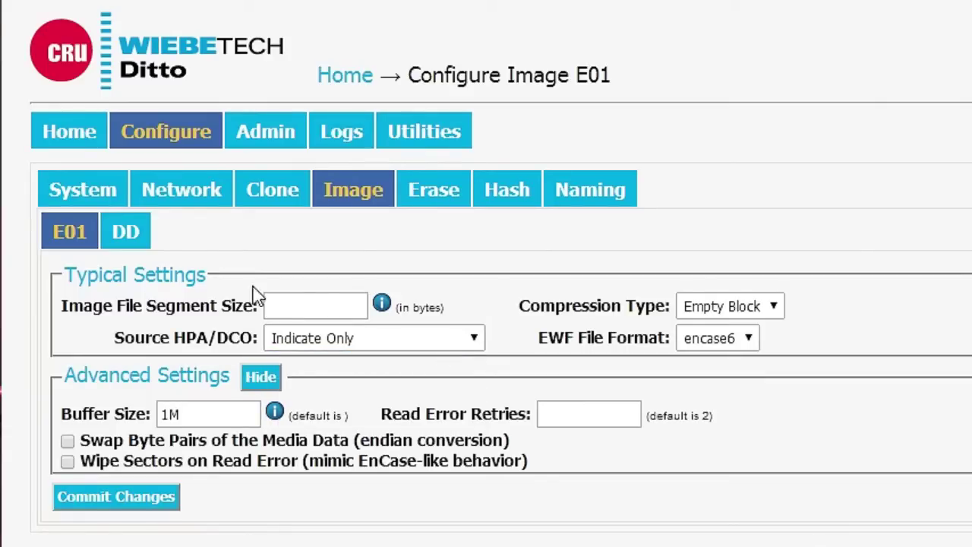
# Compare the DD and E01 image settings, then view the available erase methods
pyautogui.click(120, 233)
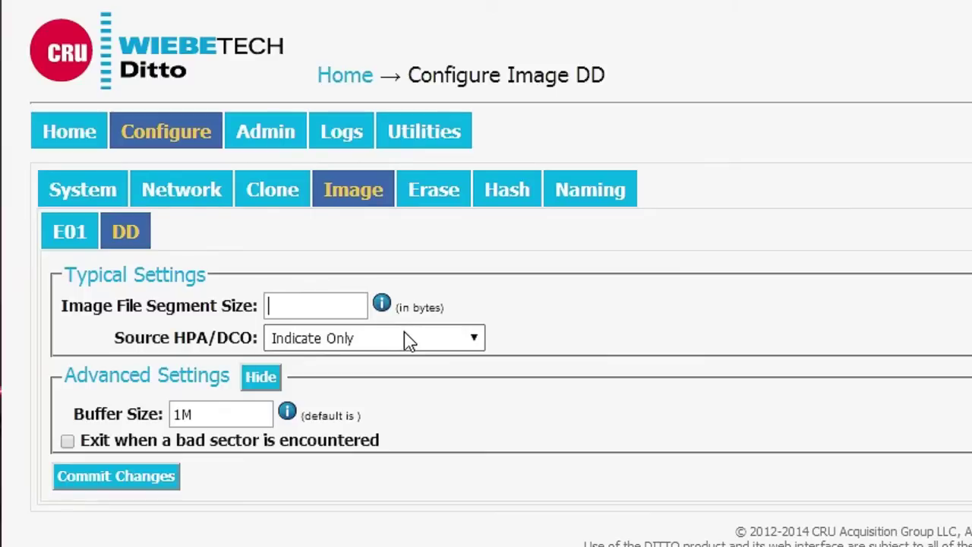
pyautogui.click(90, 220)
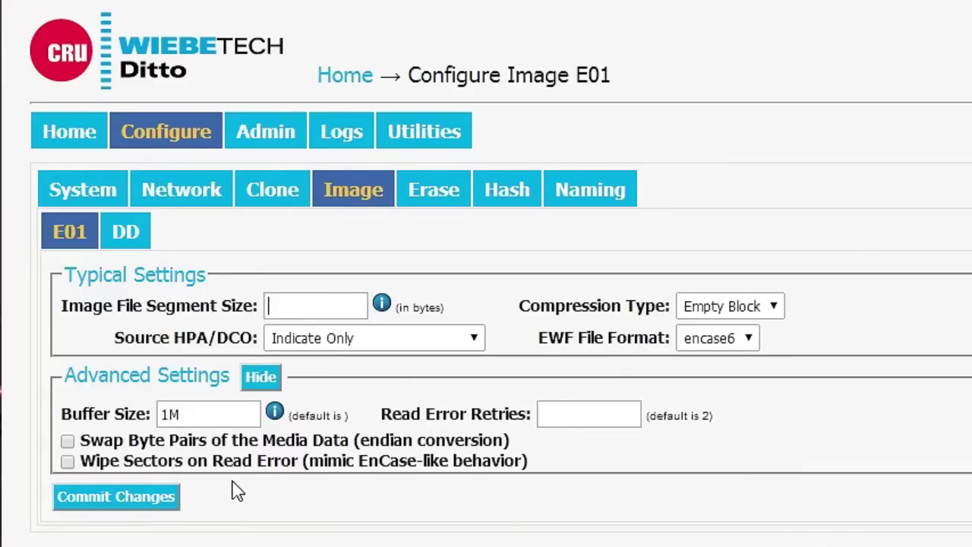
pyautogui.click(137, 236)
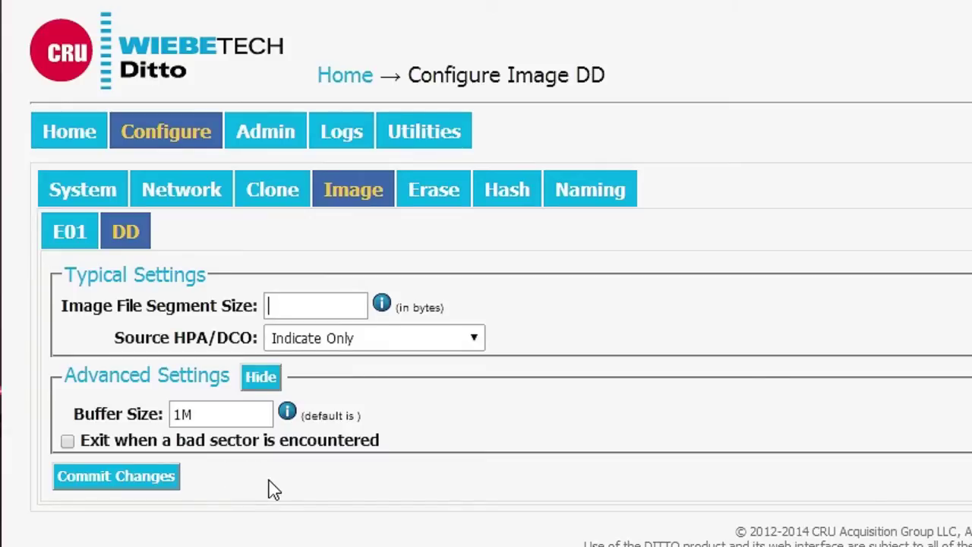
pyautogui.click(445, 194)
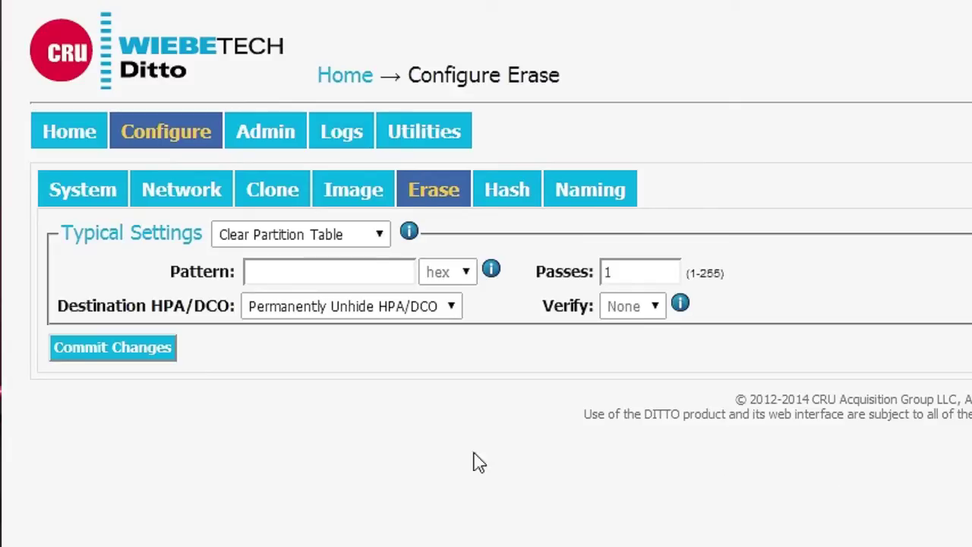
pyautogui.click(382, 238)
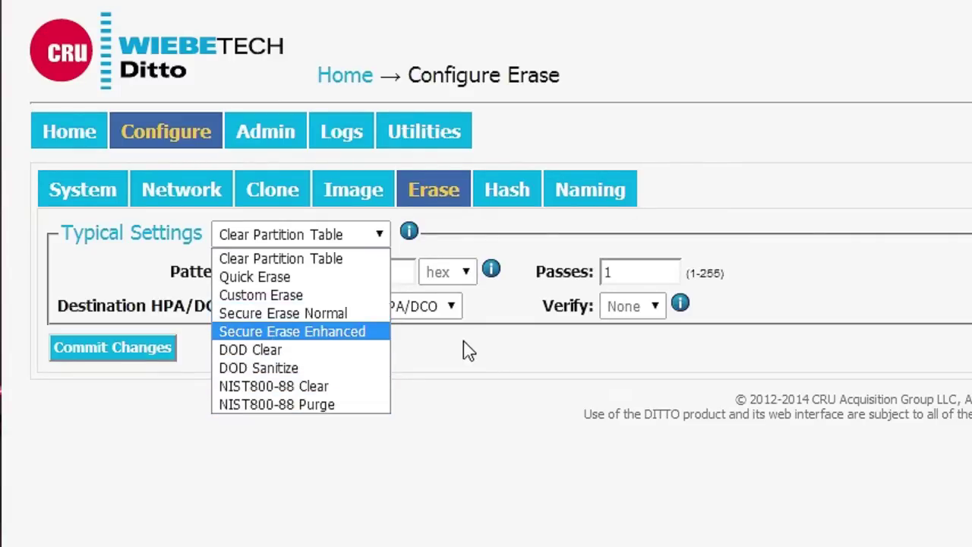
pyautogui.click(476, 361)
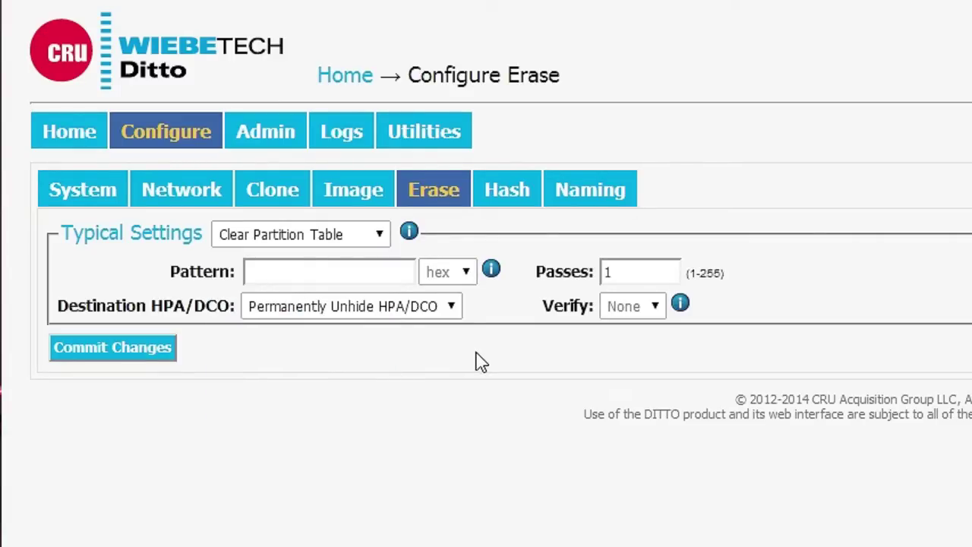
pyautogui.click(457, 307)
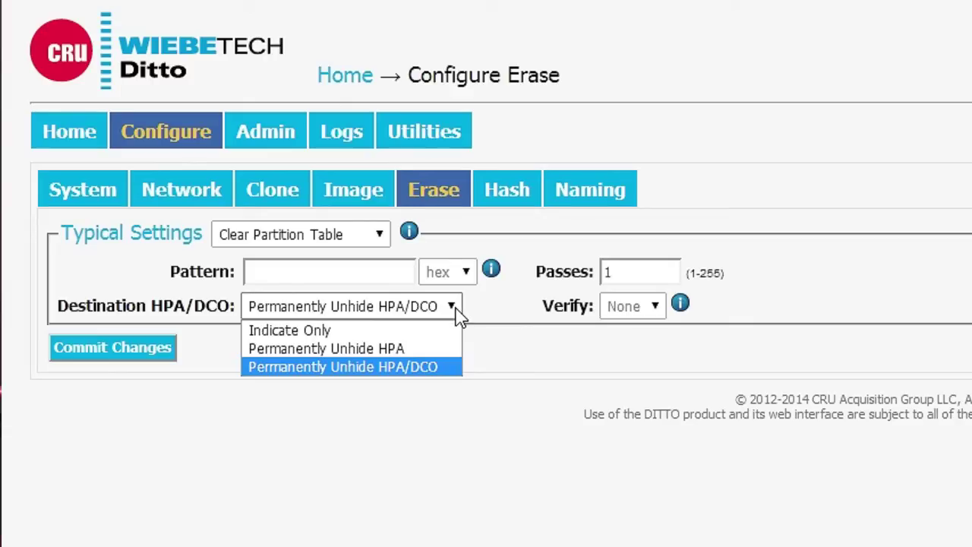
pyautogui.click(510, 218)
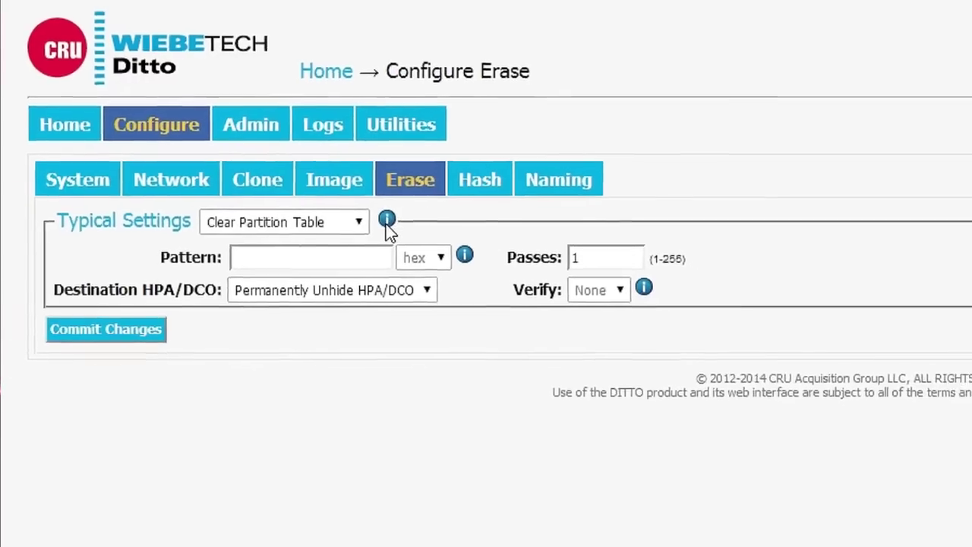
pyautogui.click(409, 232)
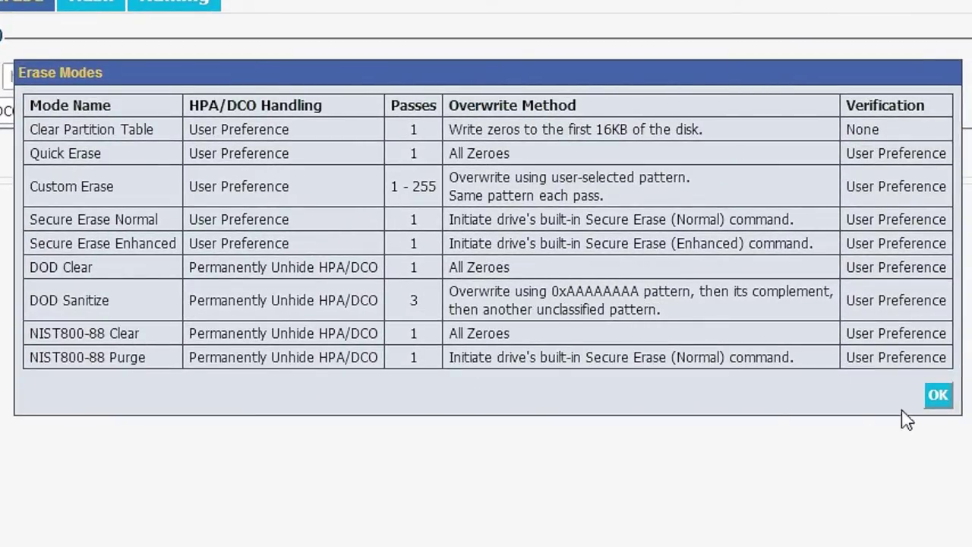
pyautogui.click(938, 395)
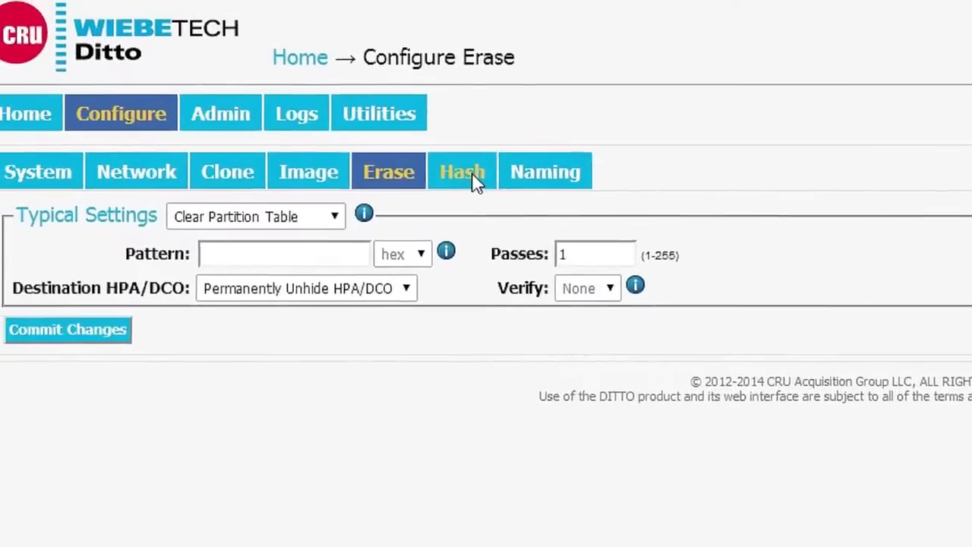
# Open the Hash settings and reveal its advanced options
pyautogui.click(474, 177)
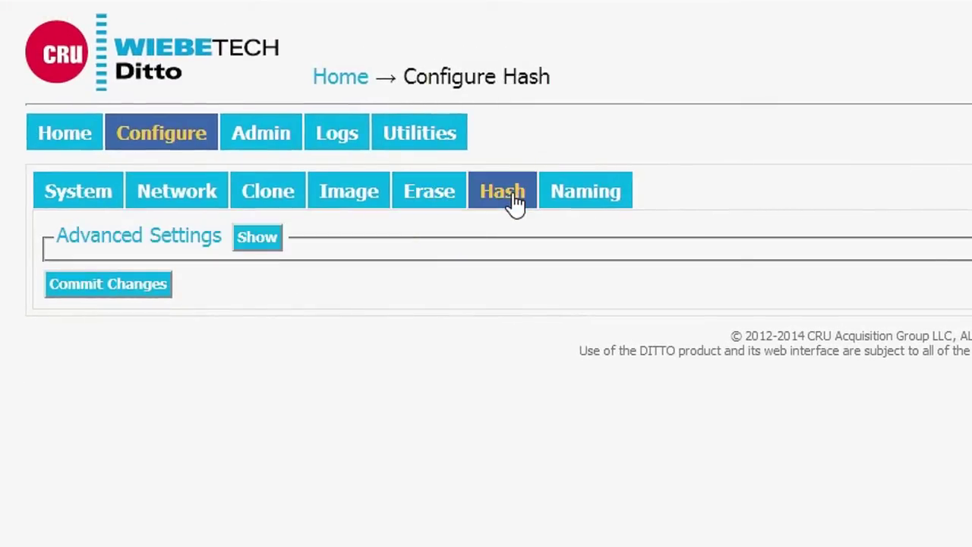
pyautogui.click(247, 244)
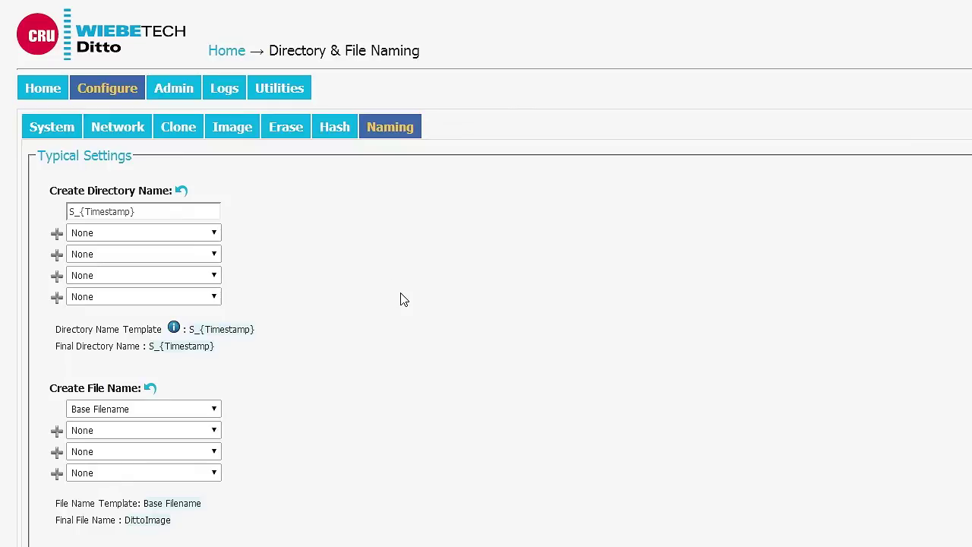
# Append Case Number, Evidence Number and Source Drive Model Type to the S_{Timestamp} directory template
pyautogui.click(113, 233)
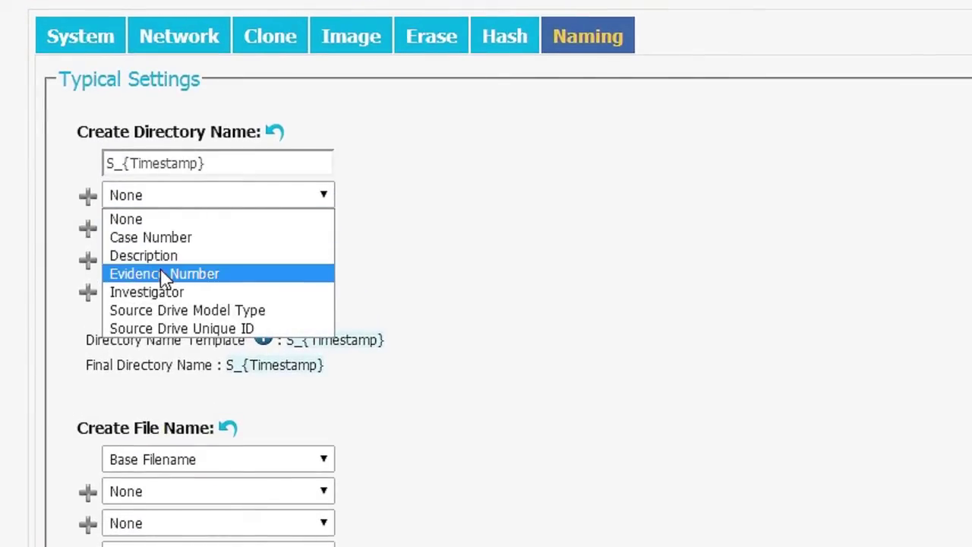
pyautogui.click(506, 258)
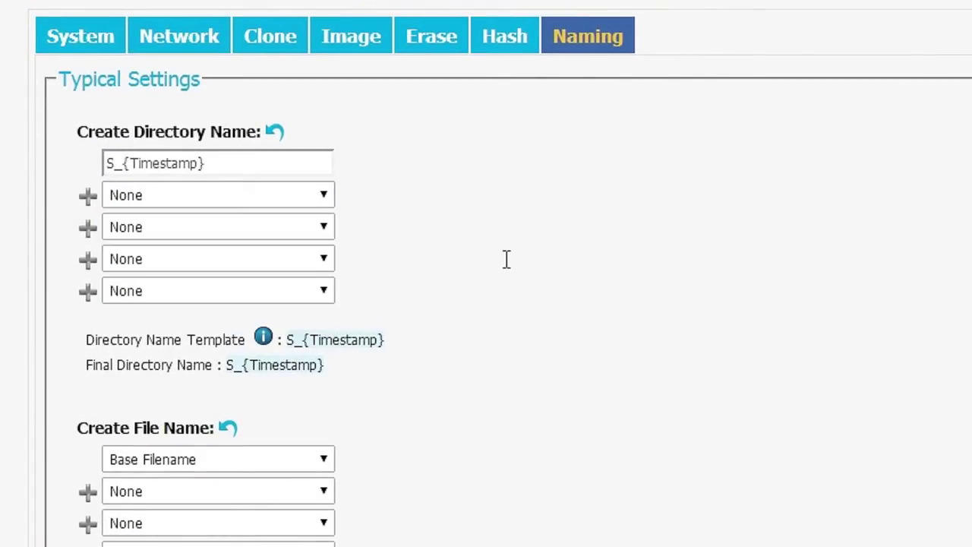
pyautogui.click(161, 199)
pyautogui.click(166, 238)
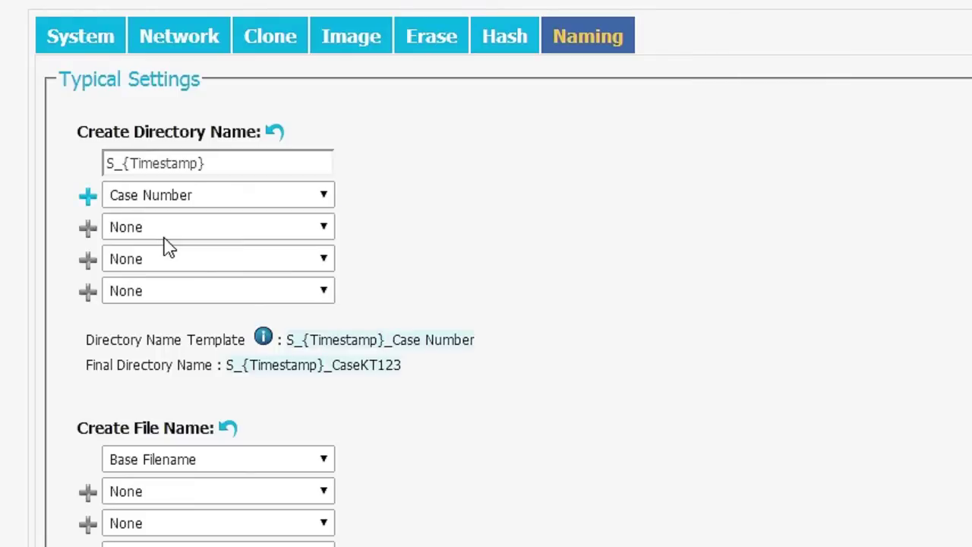
pyautogui.click(167, 232)
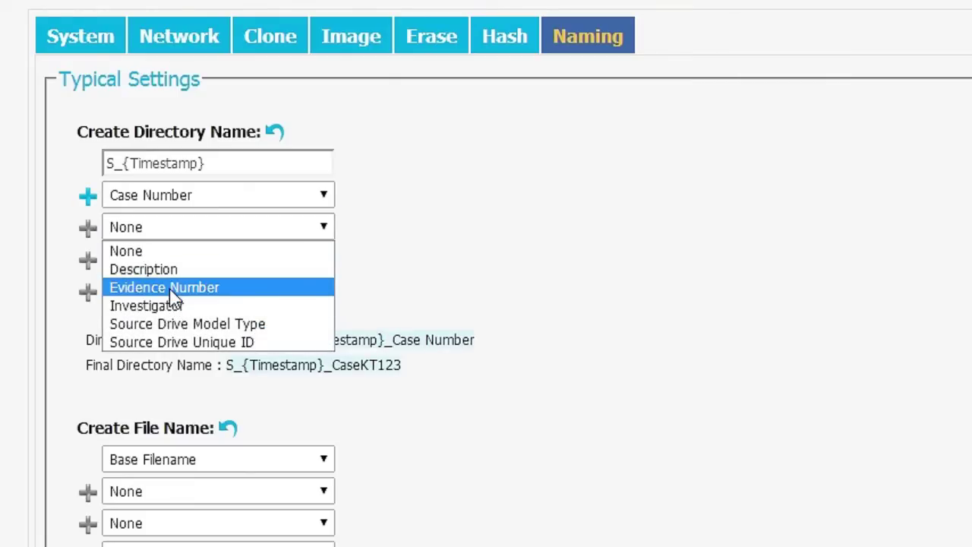
pyautogui.click(186, 286)
pyautogui.click(167, 264)
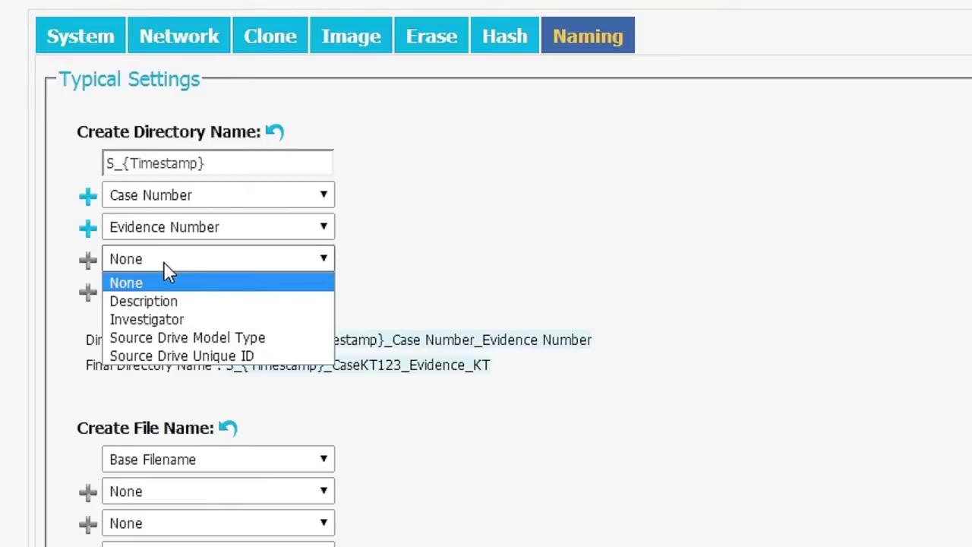
pyautogui.click(170, 339)
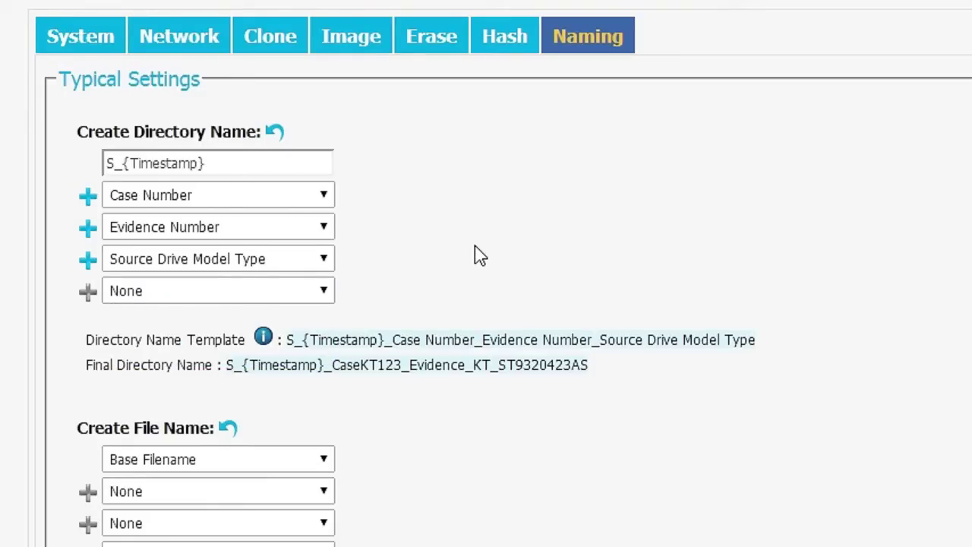
pyautogui.scroll(-5, 228, 447)
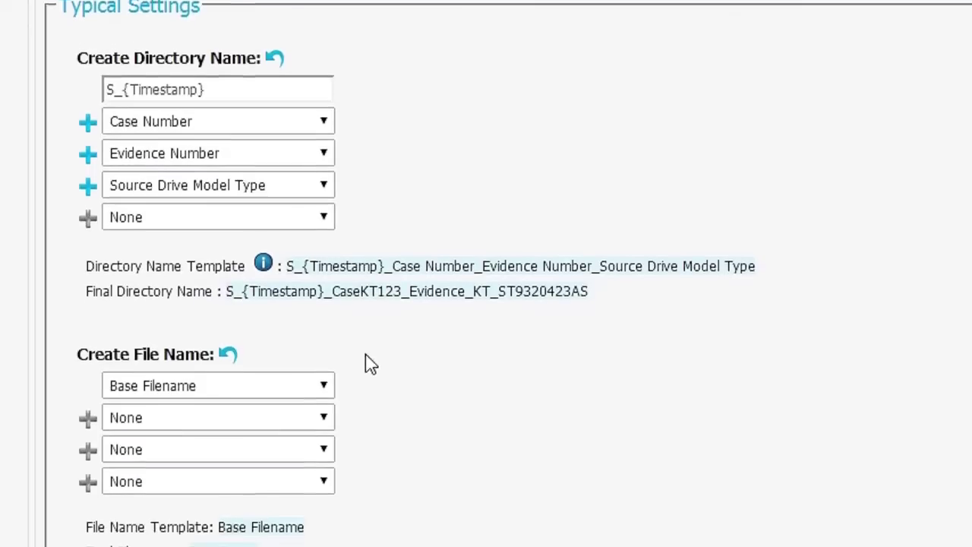
pyautogui.scroll(-1, 350, 239)
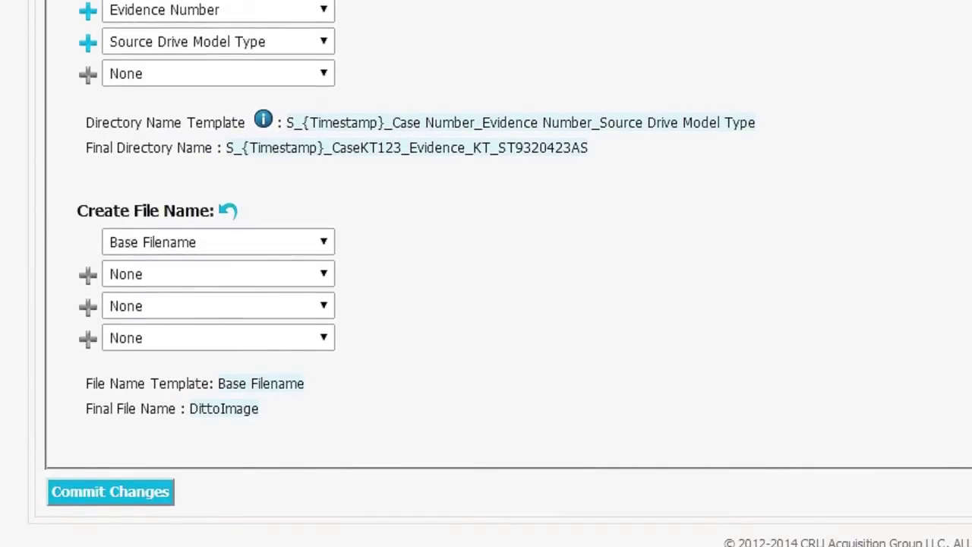